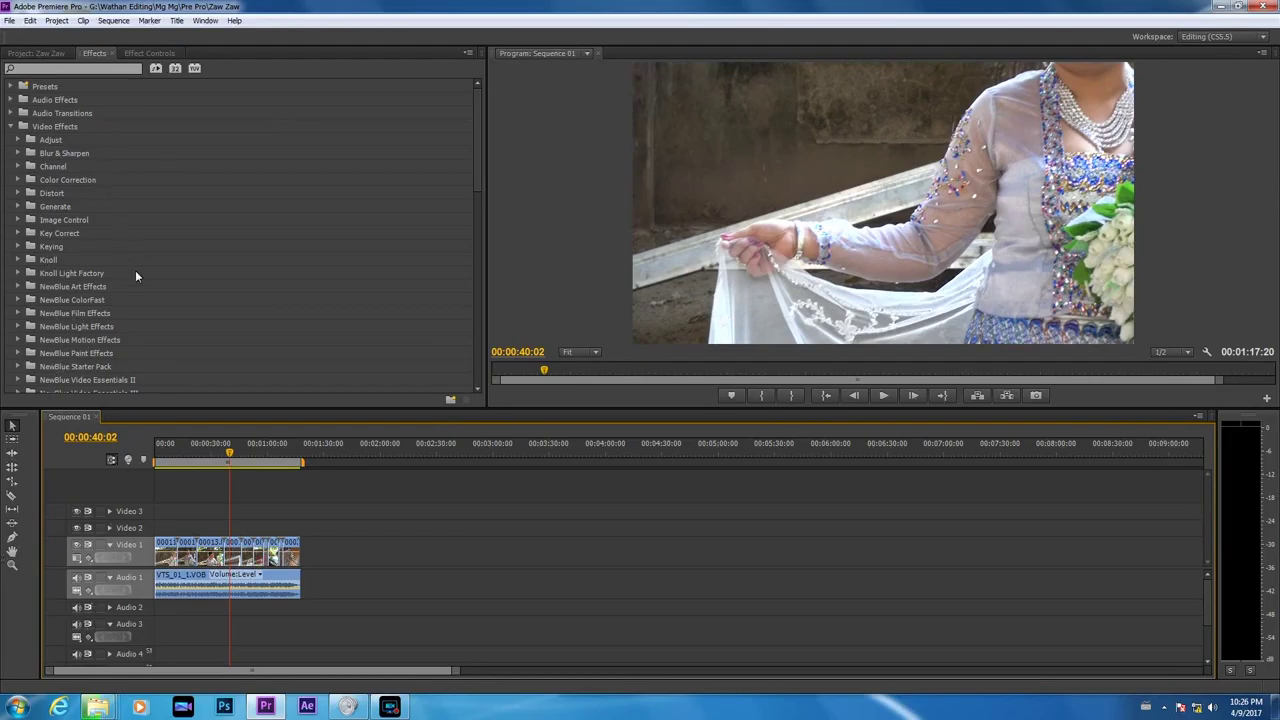
Step: Open Premiere's File menu for Dynamic Link's Send to Encore, then dismiss the menu
click(10, 20)
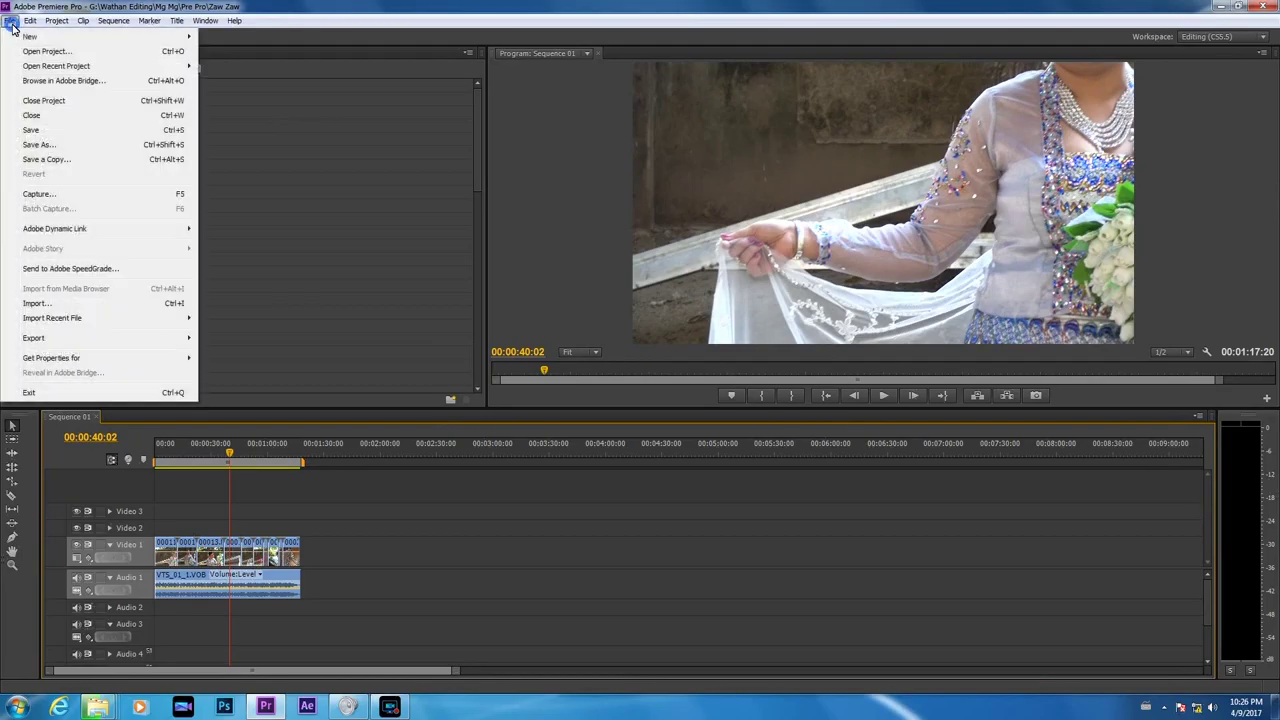
mouse_move(55, 228)
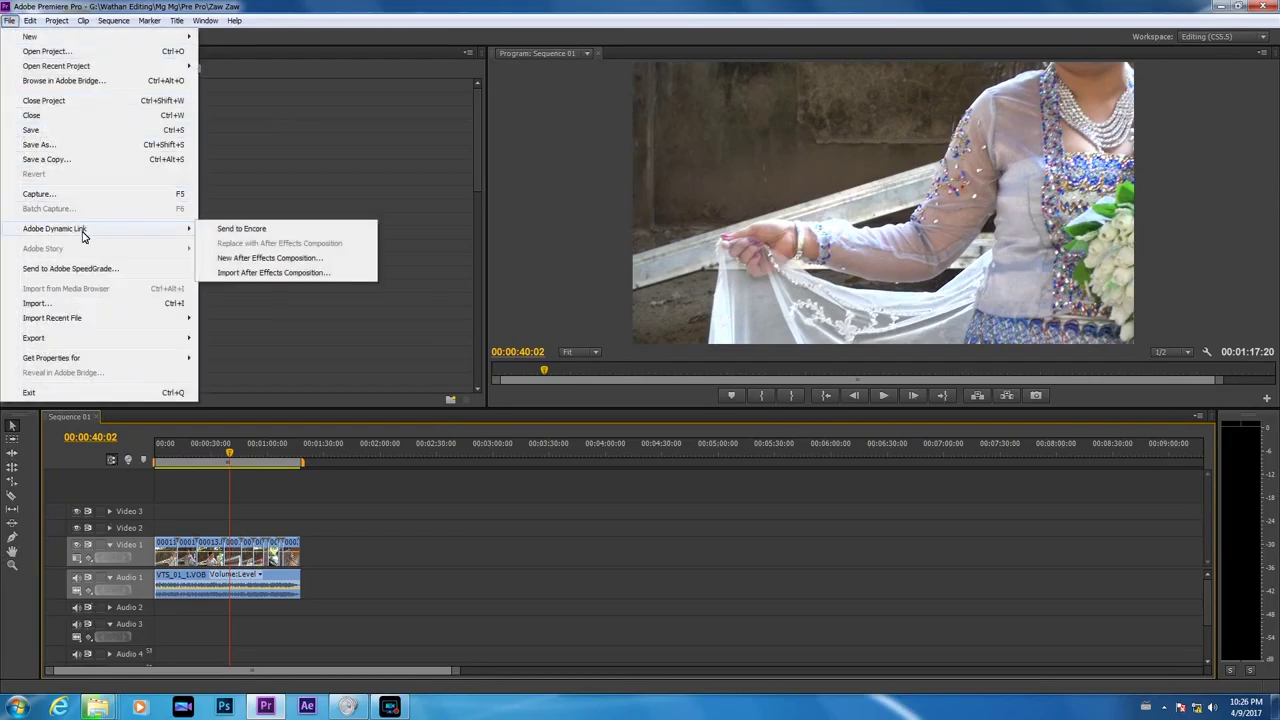
key(Escape)
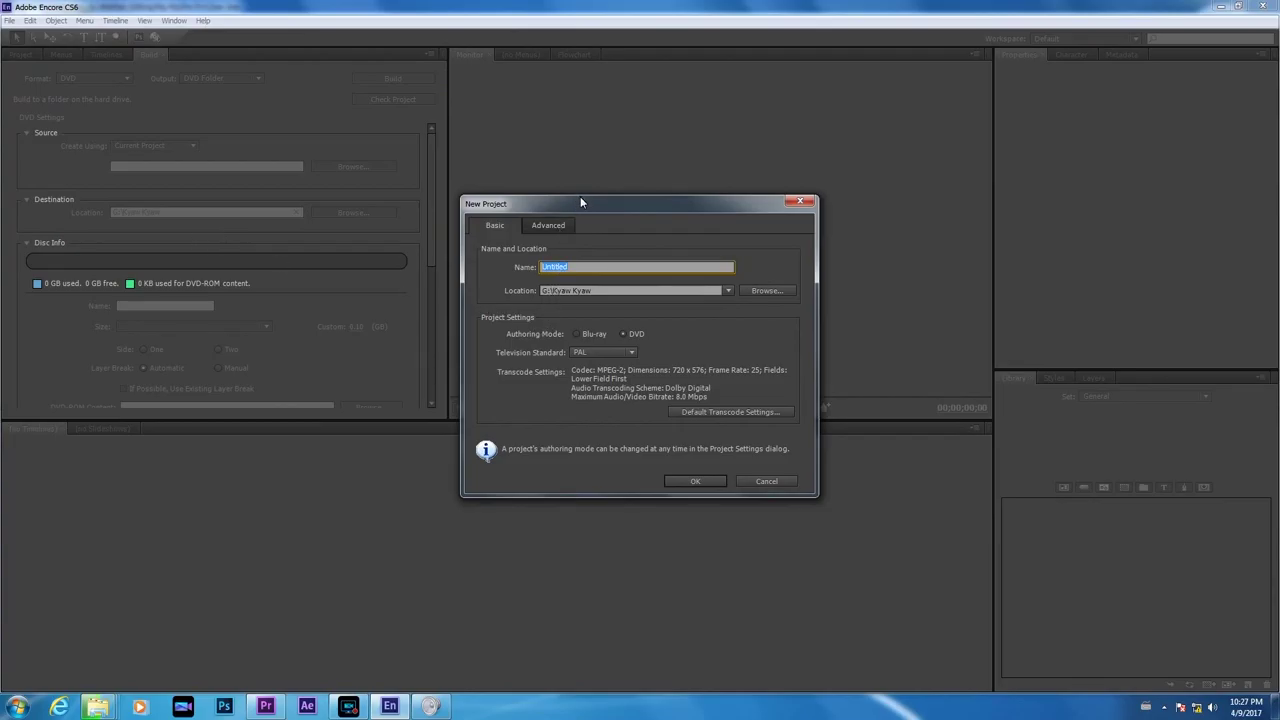
Step: Name the project Zaw Zaw and save it in a new Zaw Zaw folder on DATA (G:)
drag(583, 209, 621, 207)
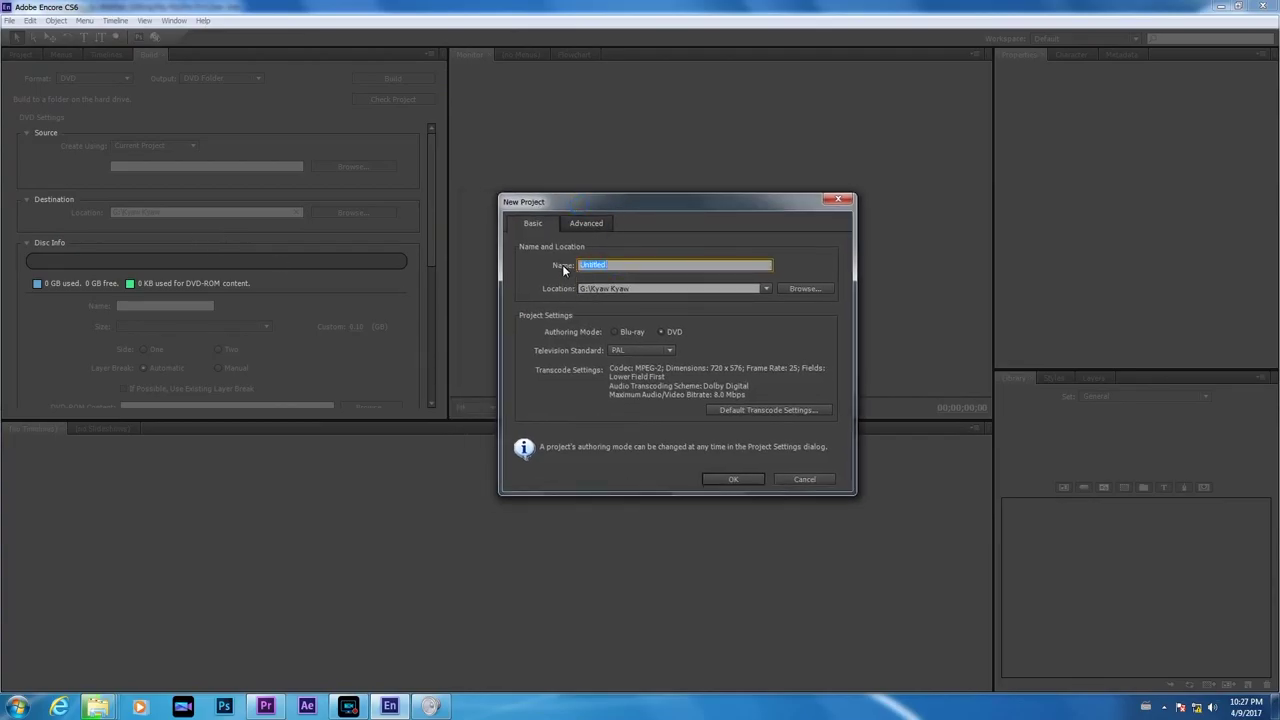
text(Zaw Zaw)
click(795, 289)
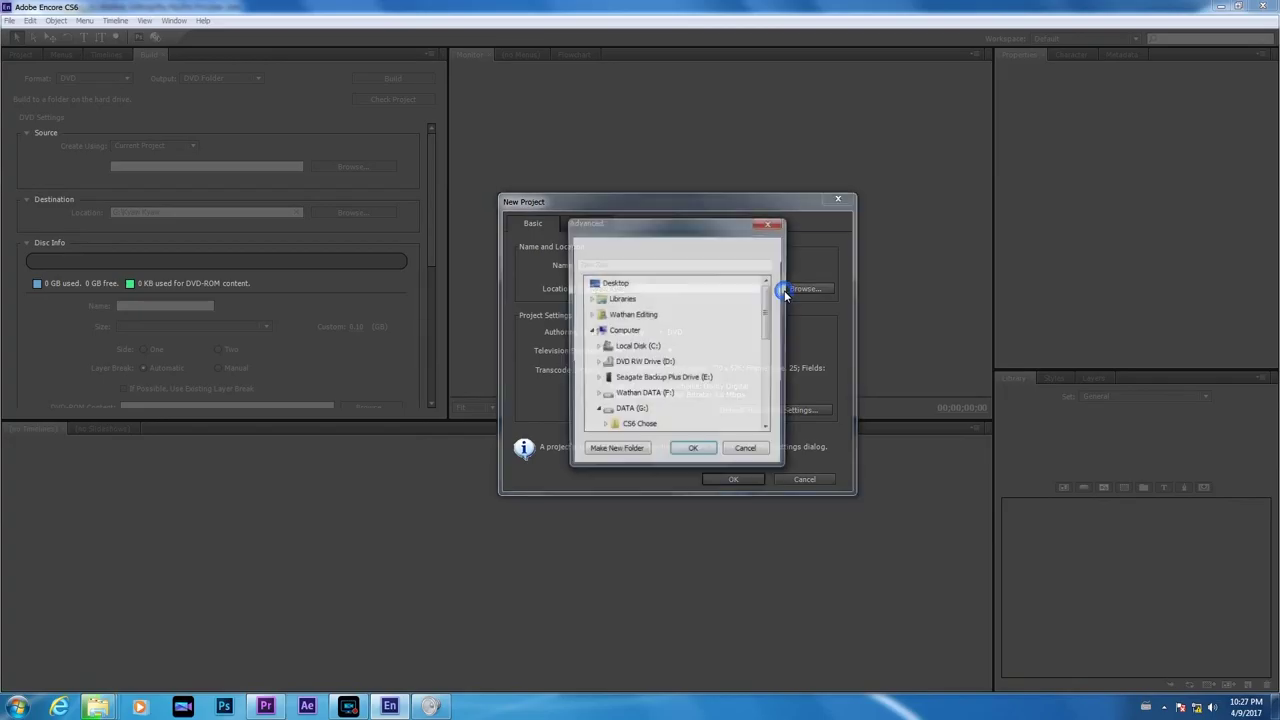
drag(767, 300, 767, 335)
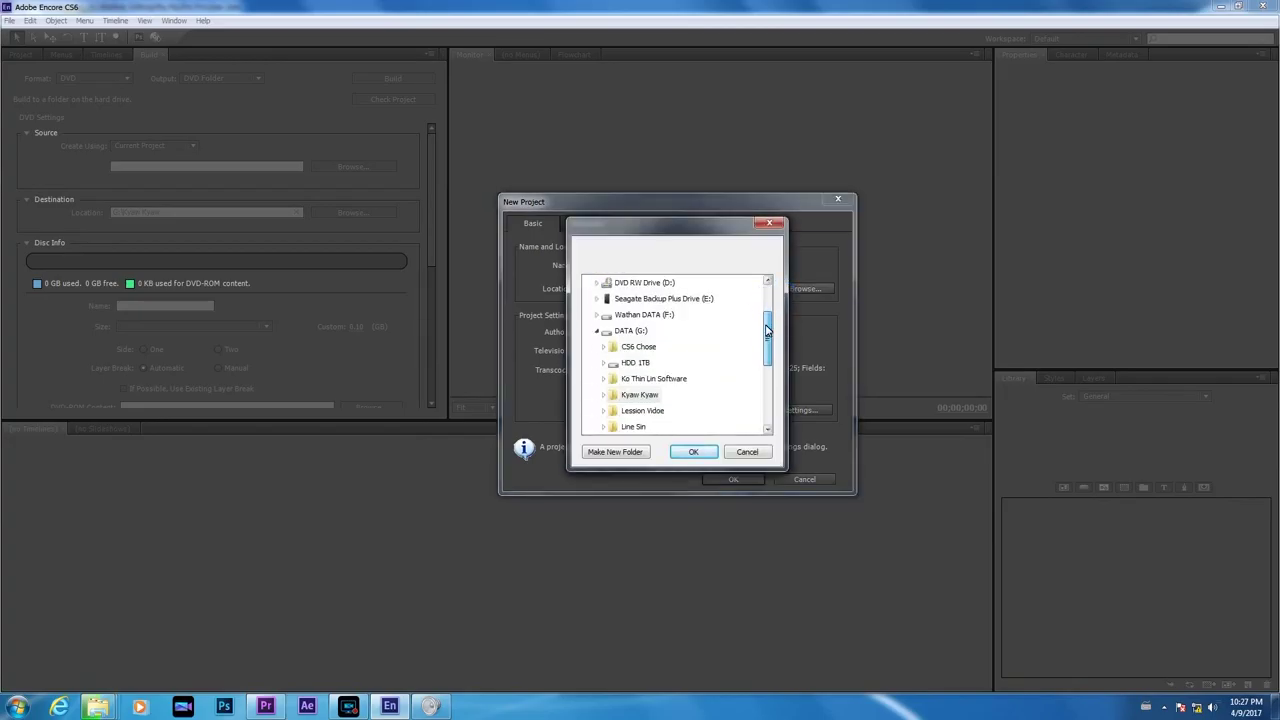
click(631, 331)
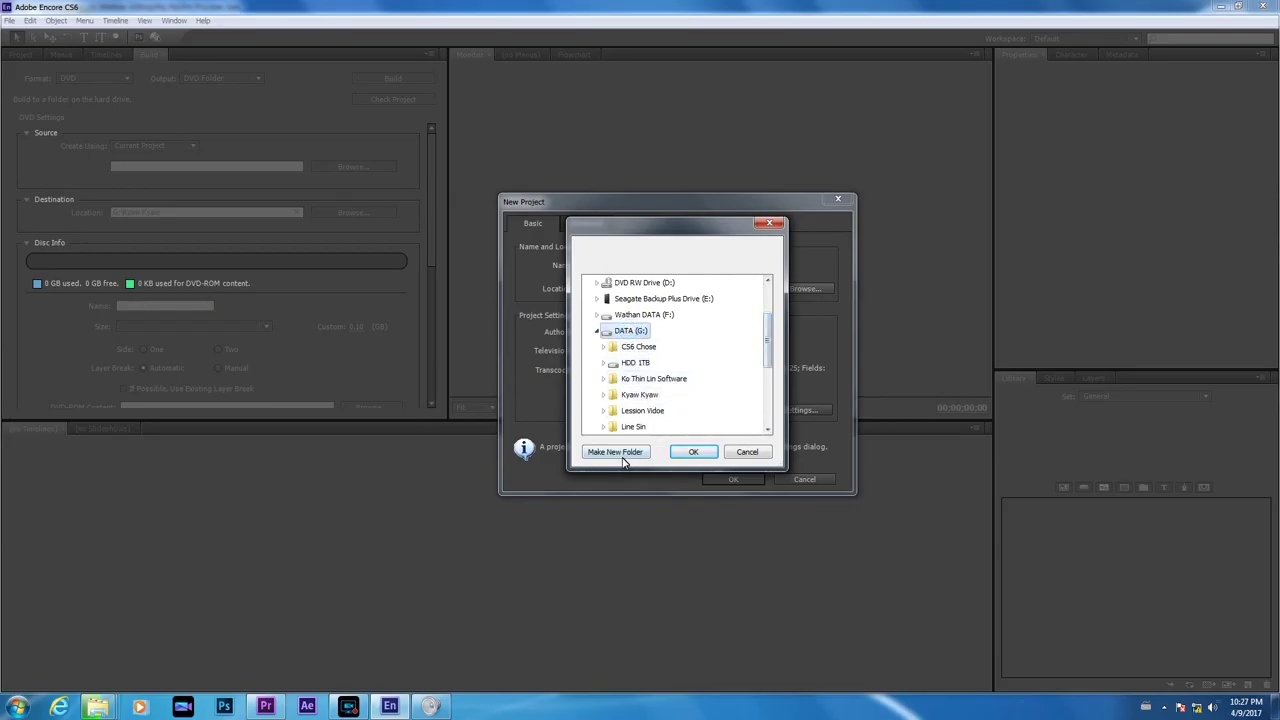
click(616, 452)
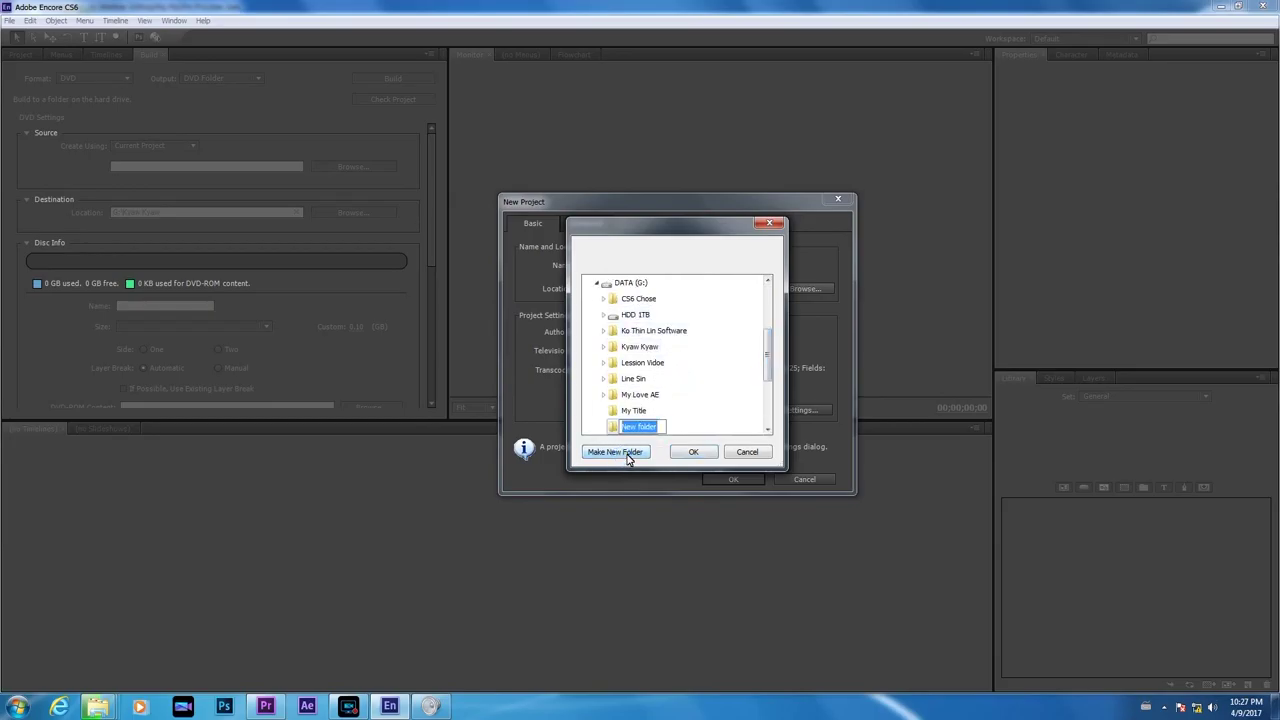
text(Zaw Za)
text(w)
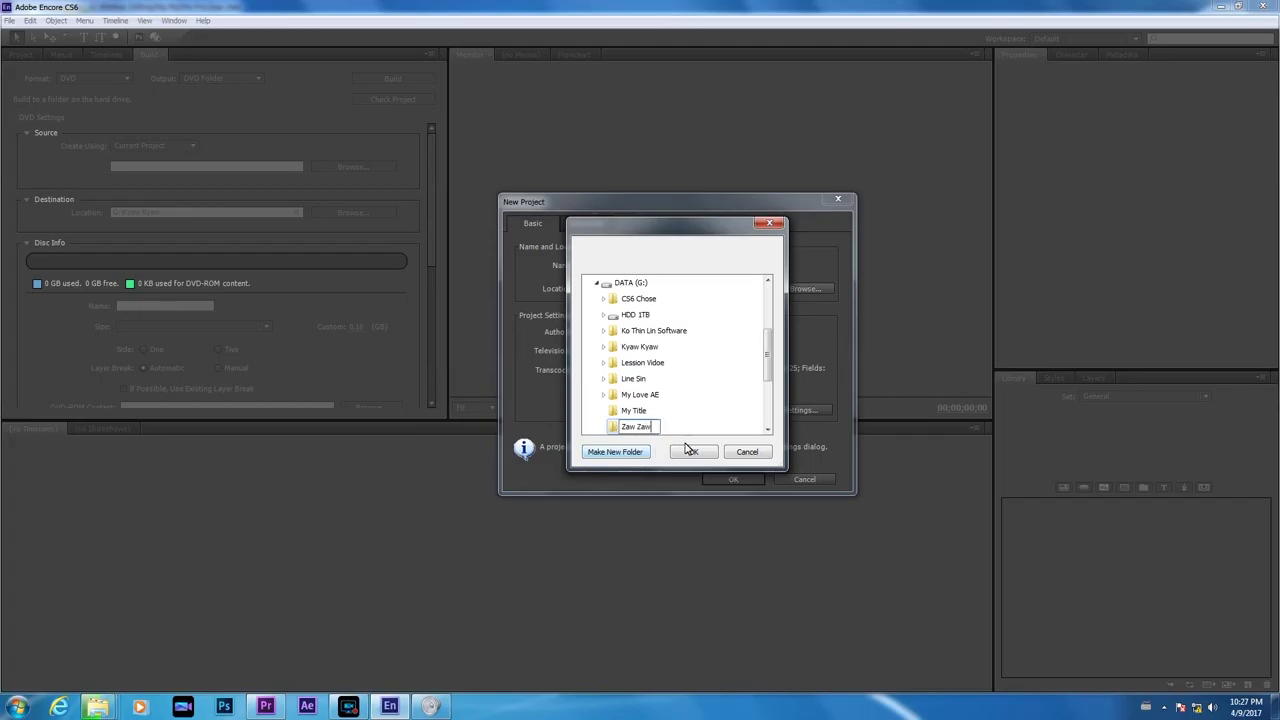
click(687, 455)
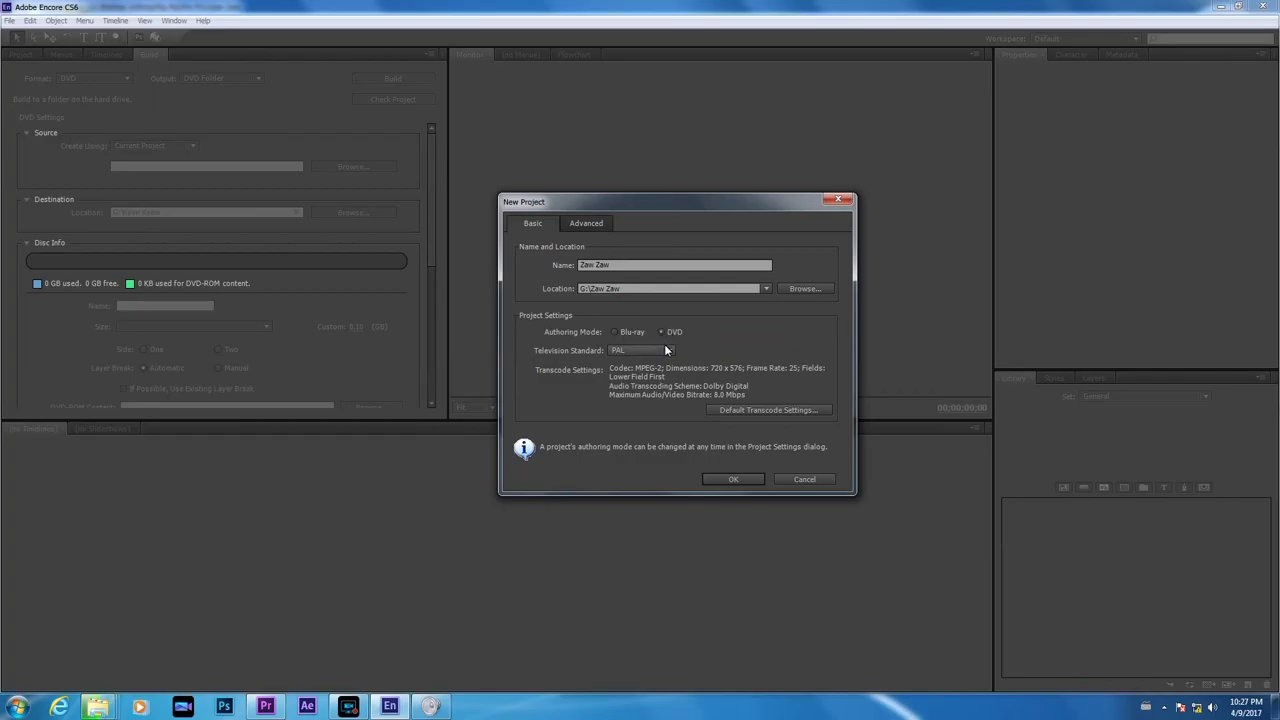
Step: Keep the PAL television standard and create the Zaw Zaw DVD project
click(667, 350)
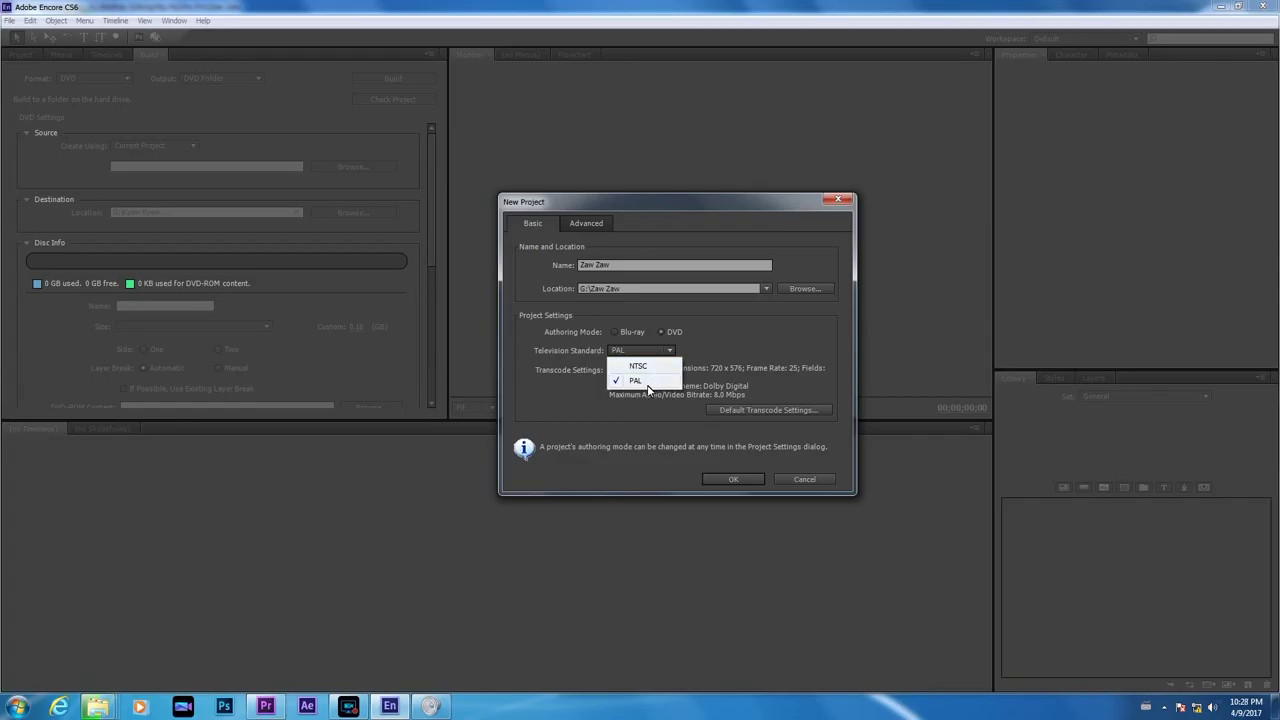
click(640, 381)
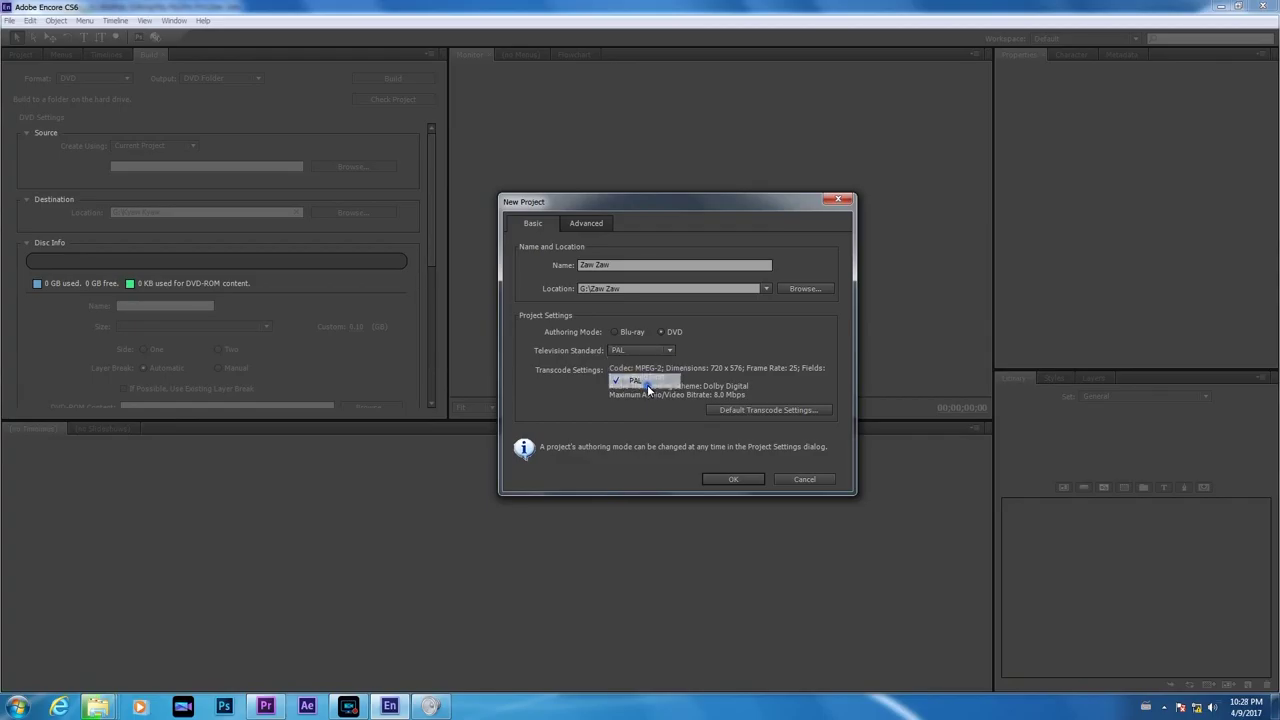
click(731, 479)
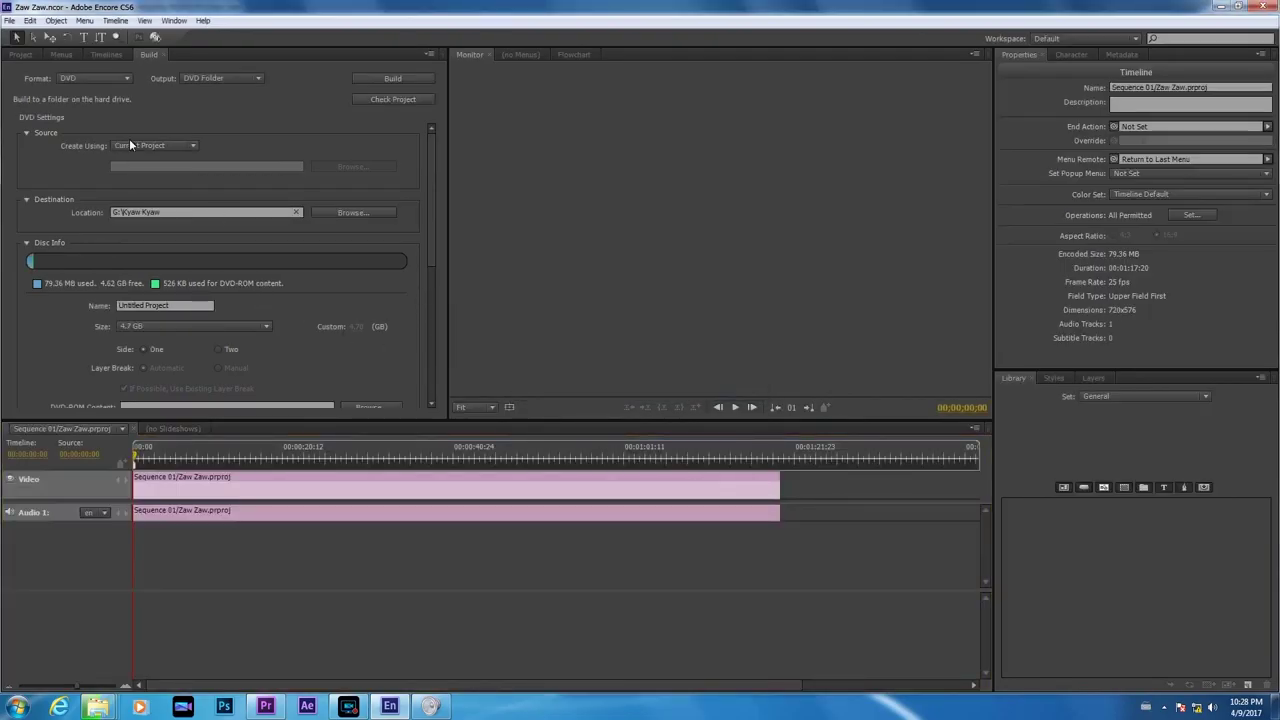
click(22, 55)
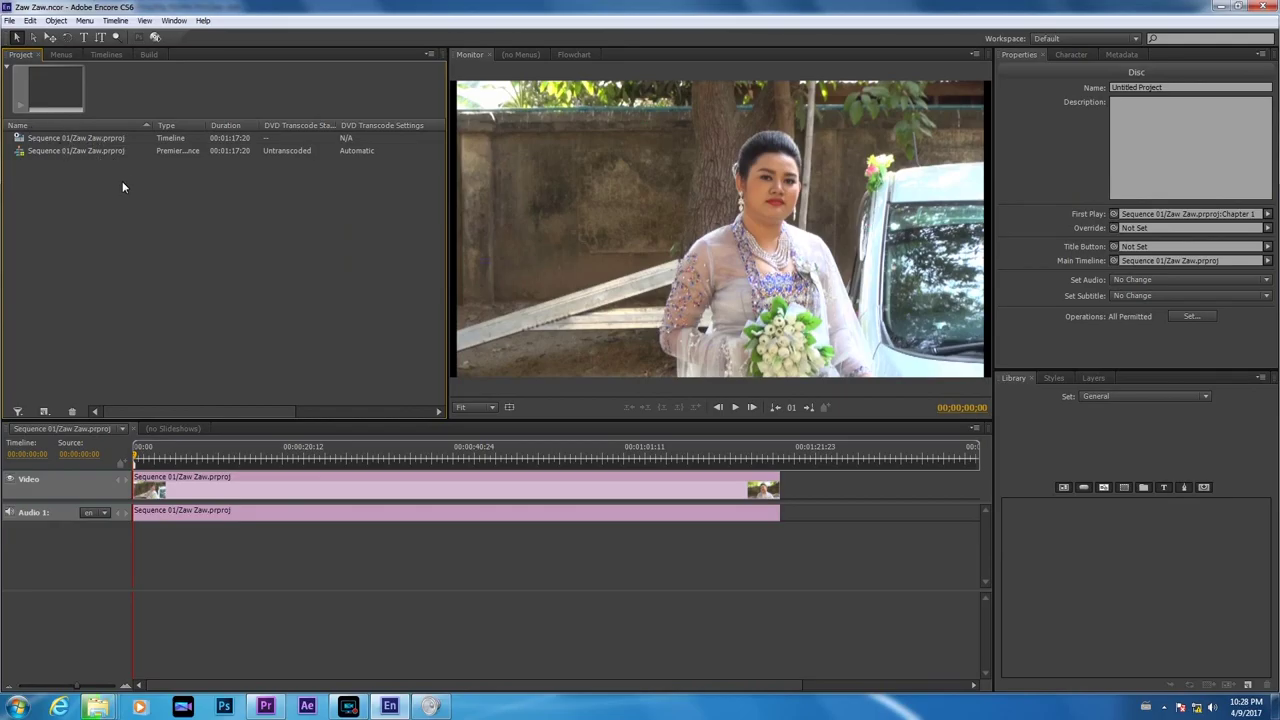
click(148, 54)
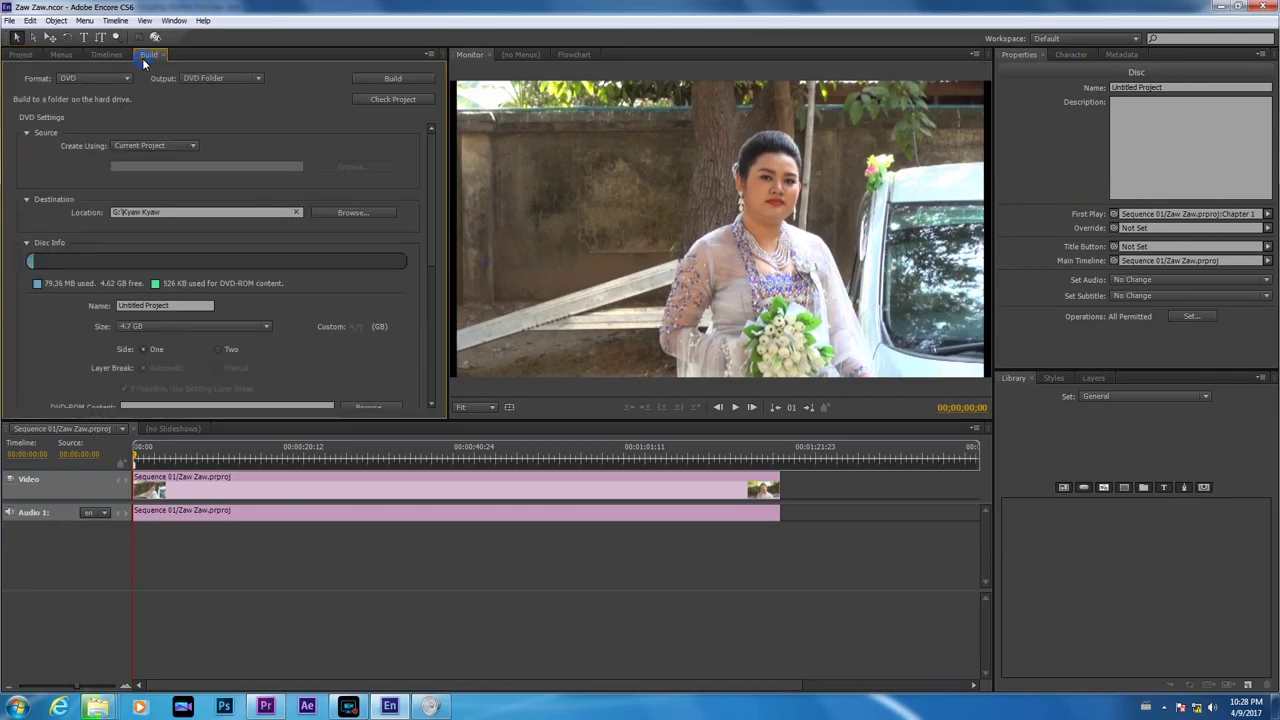
click(95, 78)
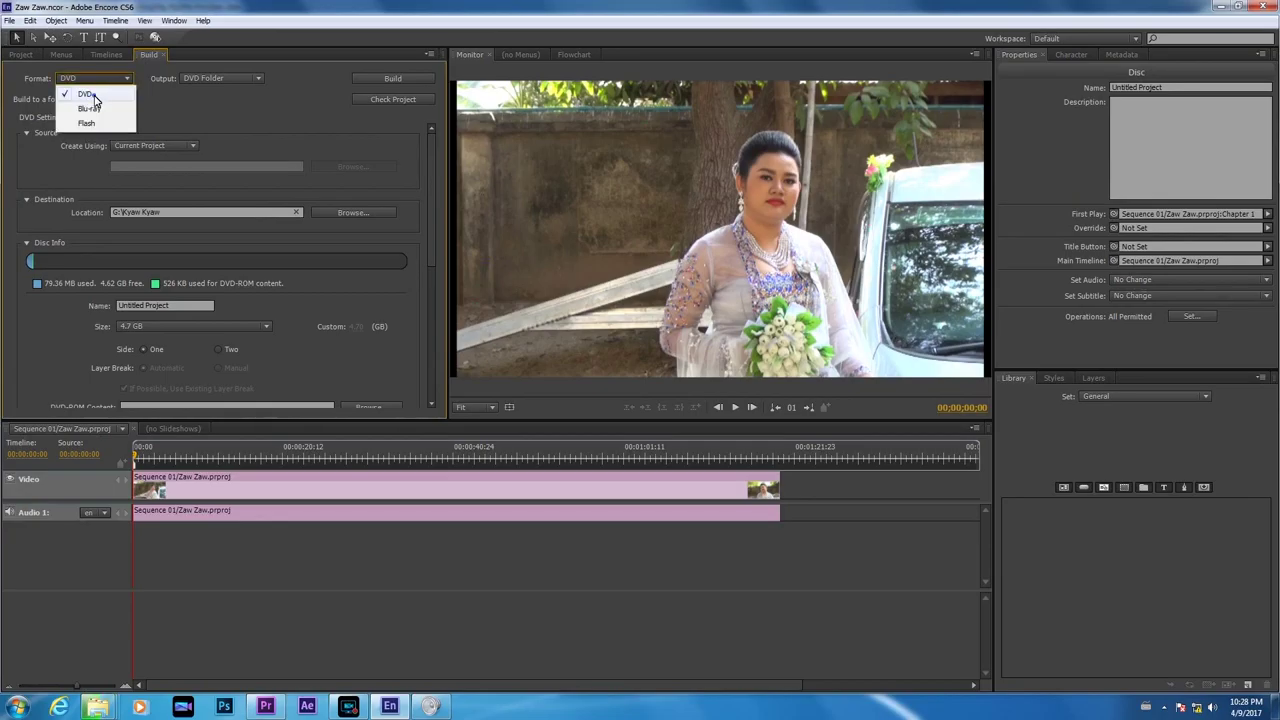
click(96, 95)
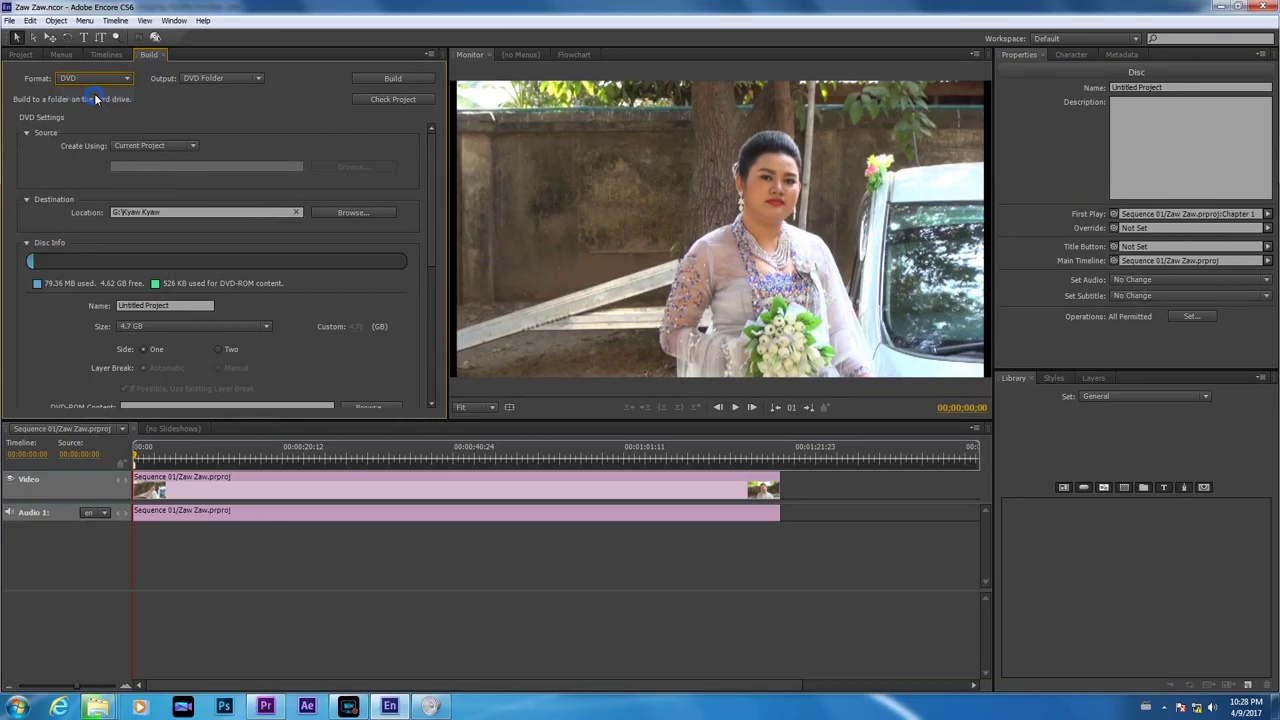
click(206, 80)
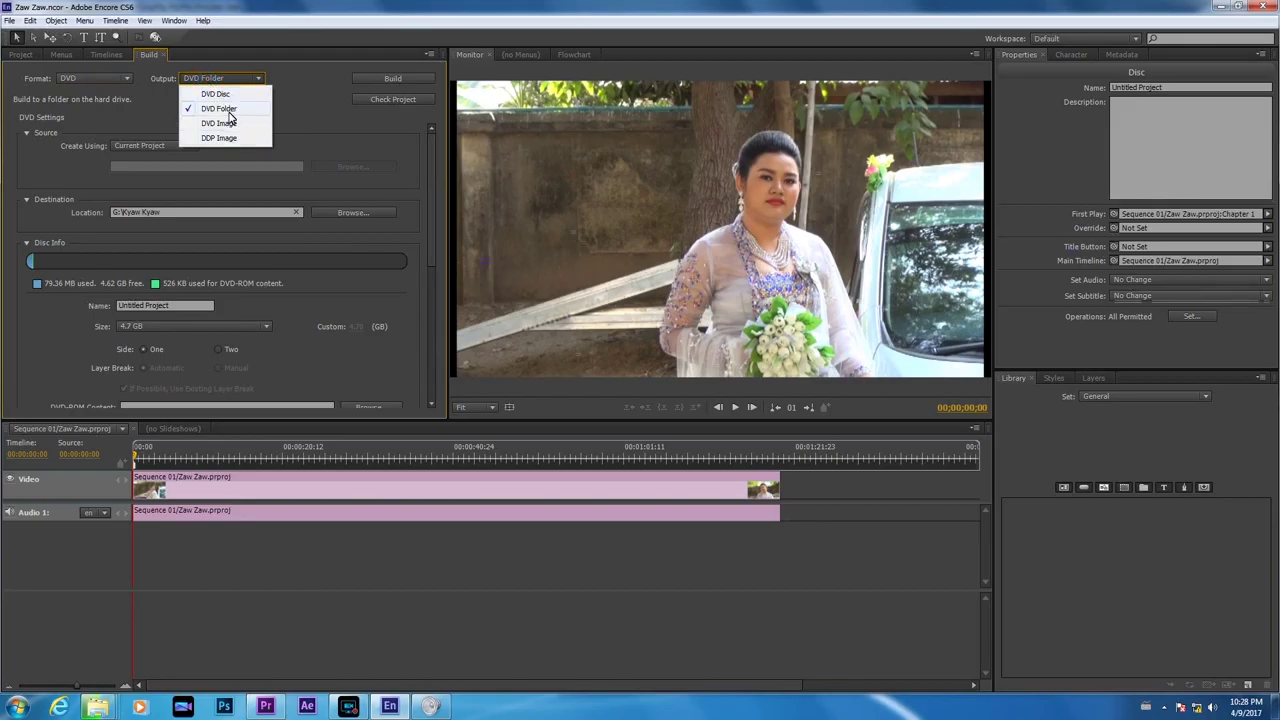
click(228, 110)
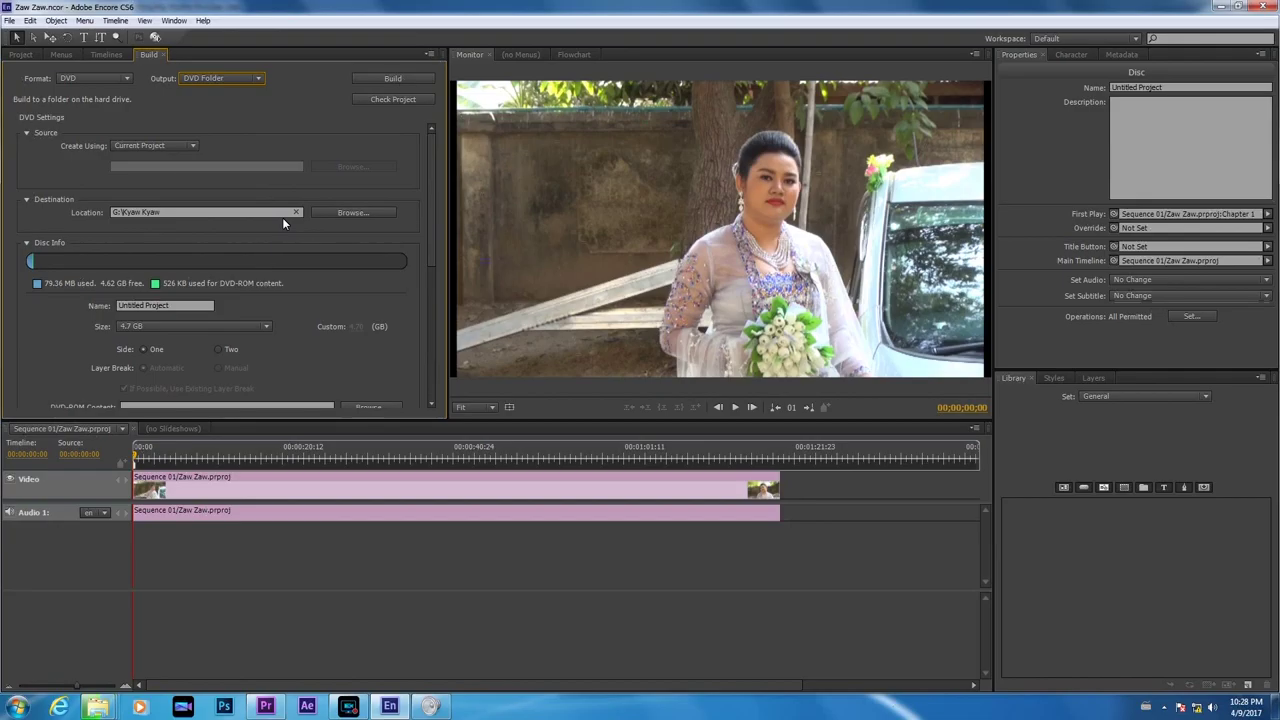
Step: Set the build location to the G:\Zaw Zaw folder
click(317, 212)
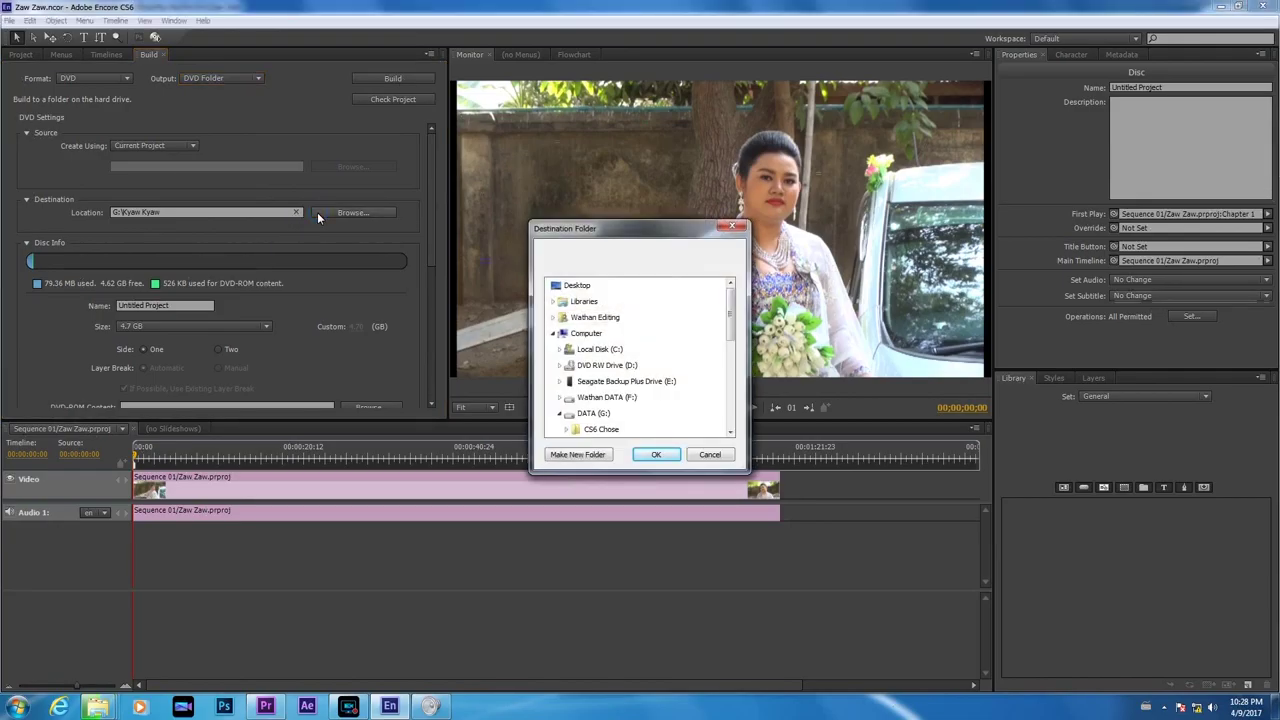
scroll(620, 350, down, 3)
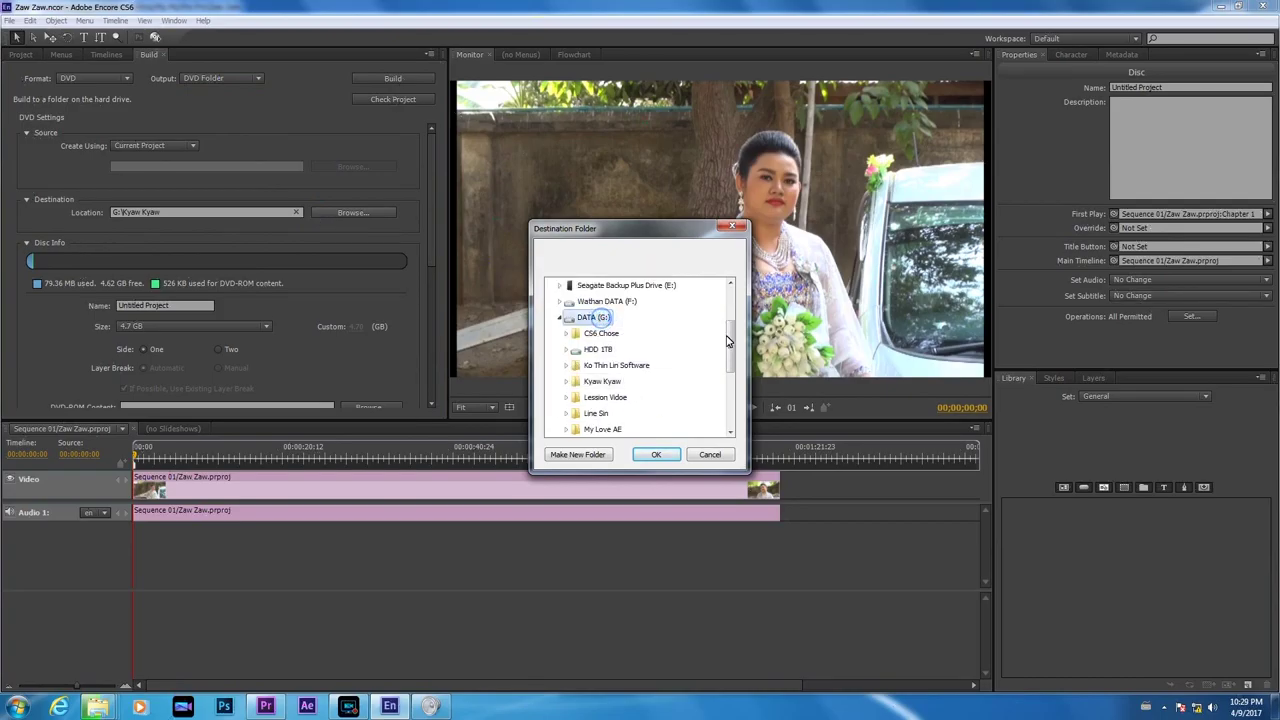
drag(730, 335, 730, 383)
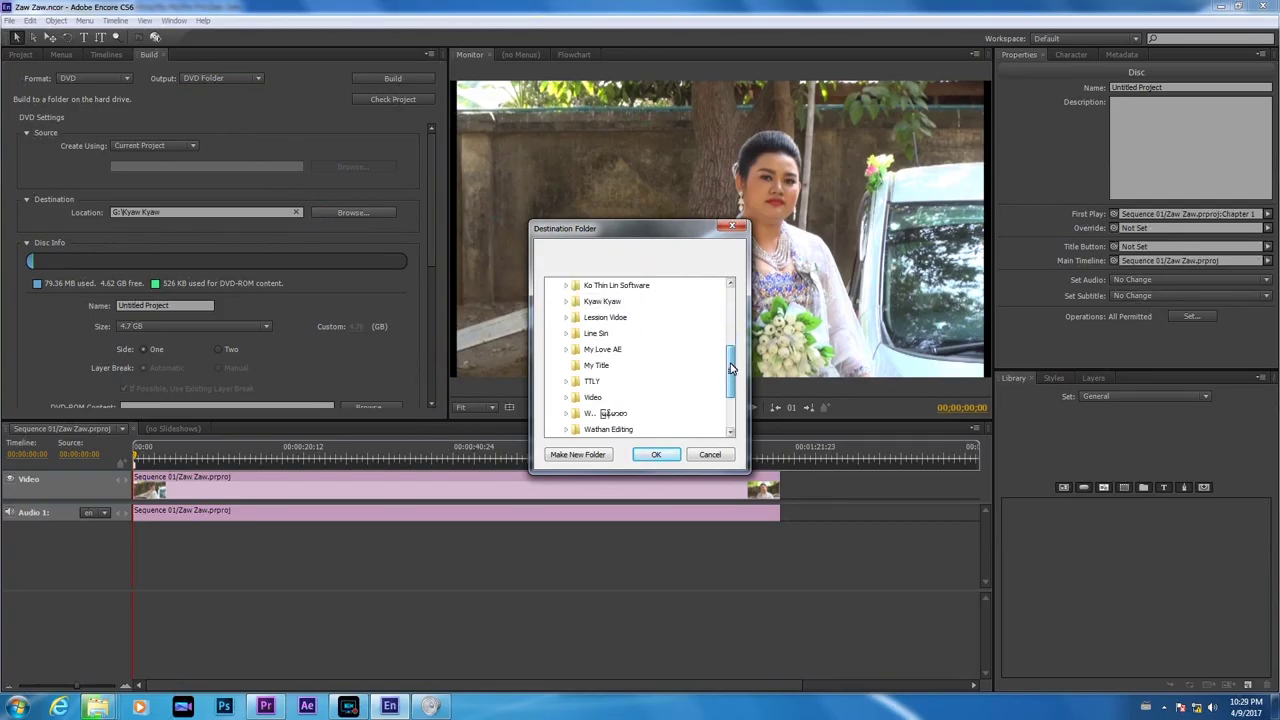
click(598, 413)
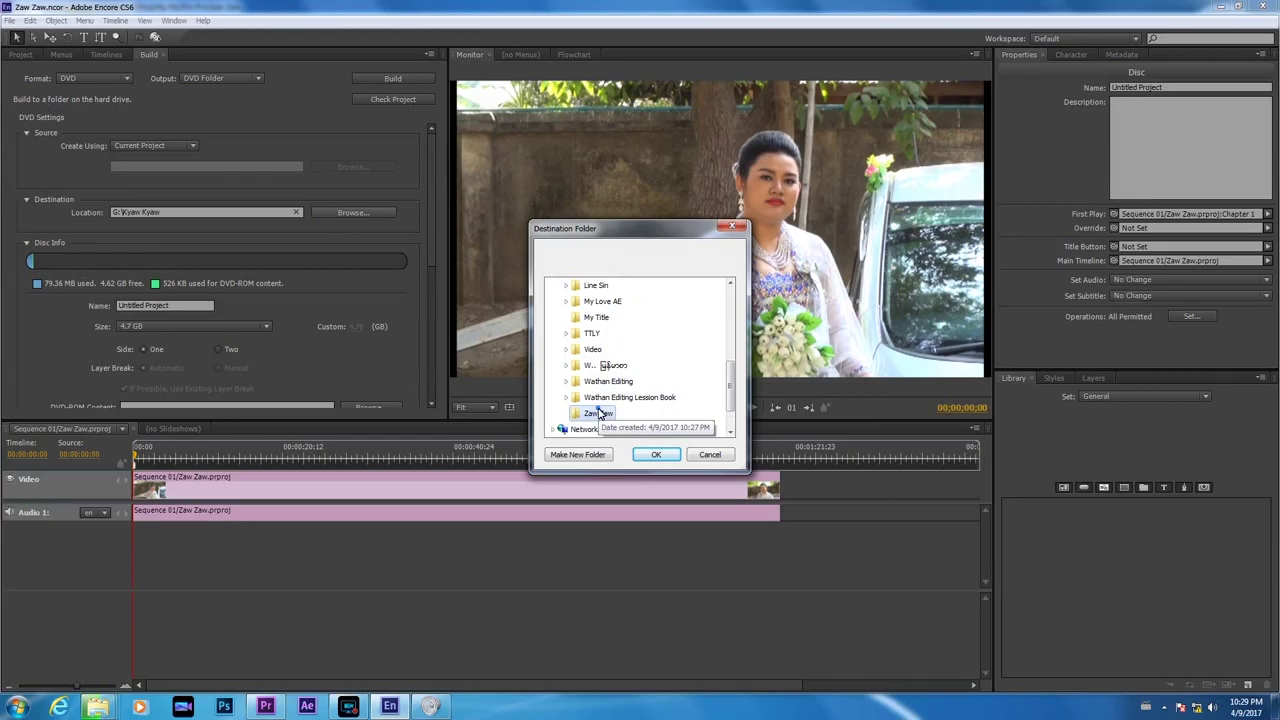
click(661, 456)
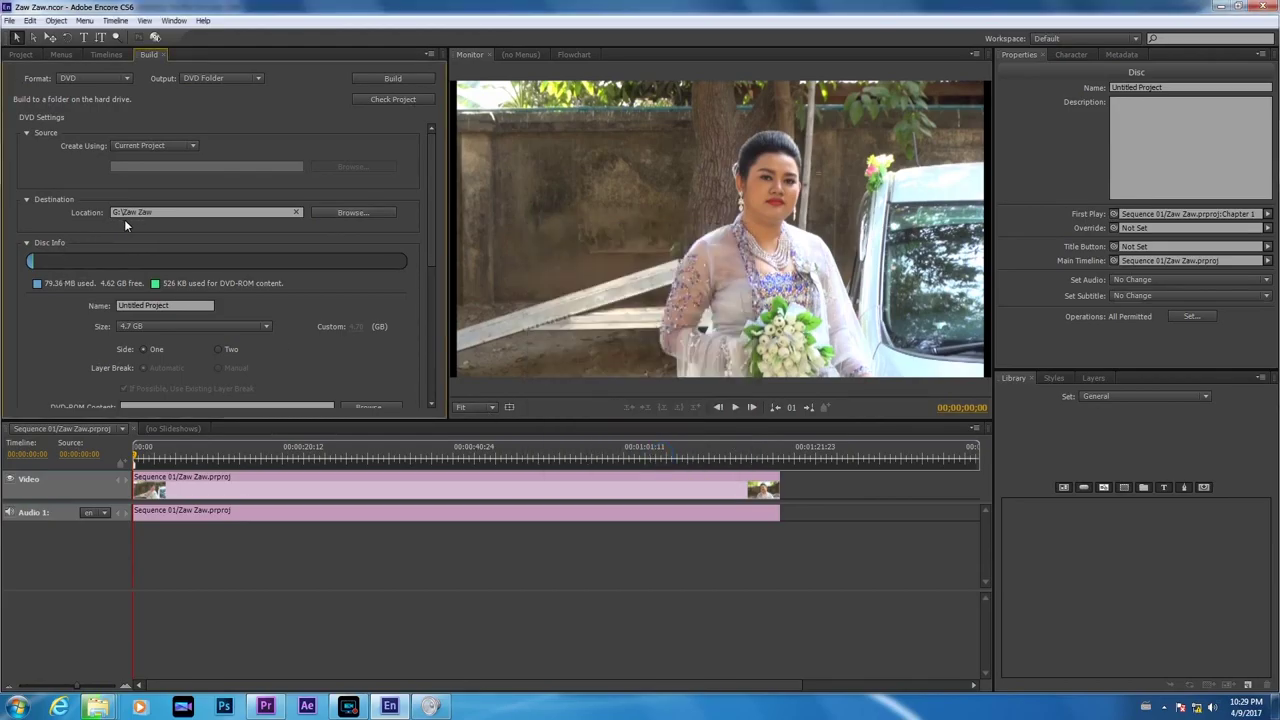
Step: Run Check Project from the Build panel, with all check categories ticked
click(373, 102)
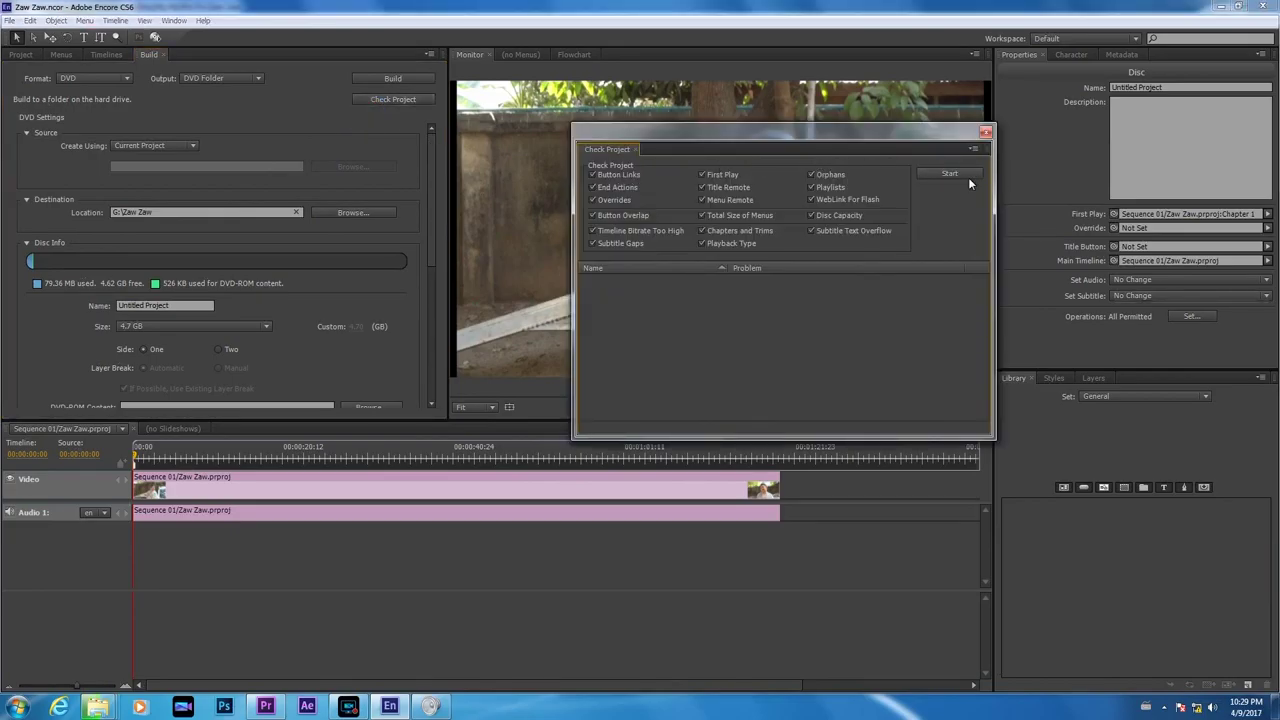